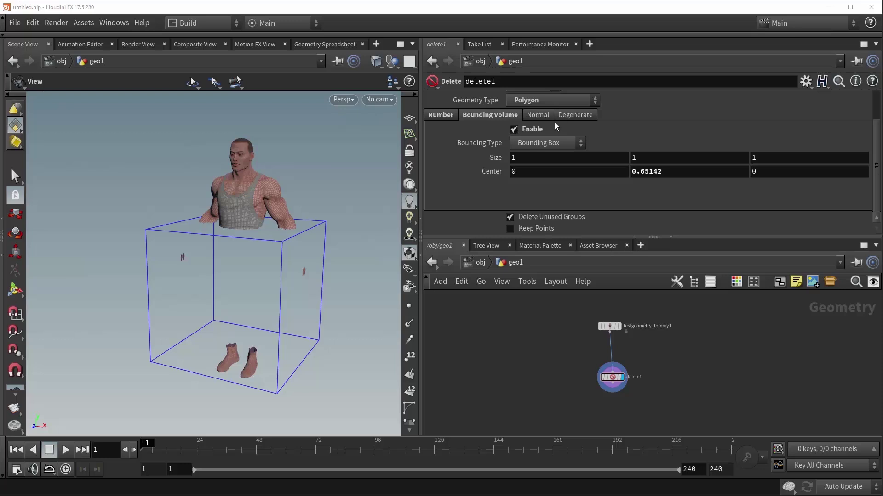
# Disable delete1's bounding-volume deletion and bring up its delete-by-normal options.
pyautogui.click(517, 129)
pyautogui.click(527, 115)
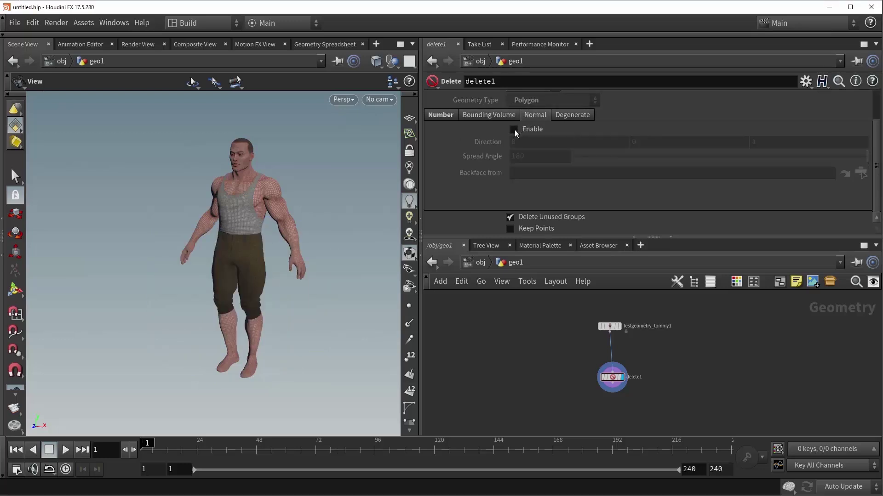
# Enable delete-by-normal along 0, 0, 1 with a 25° spread angle, then inspect the character's profile.
pyautogui.click(514, 130)
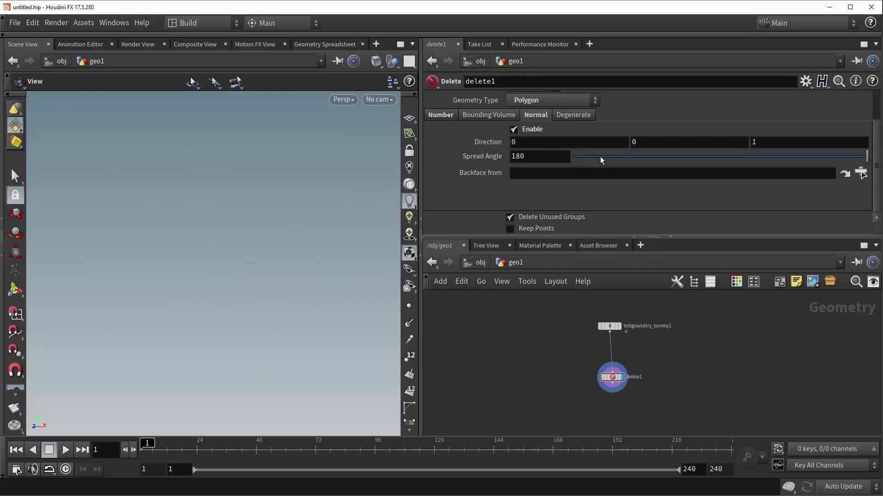
pyautogui.moveTo(867, 157); pyautogui.dragTo(611, 160)
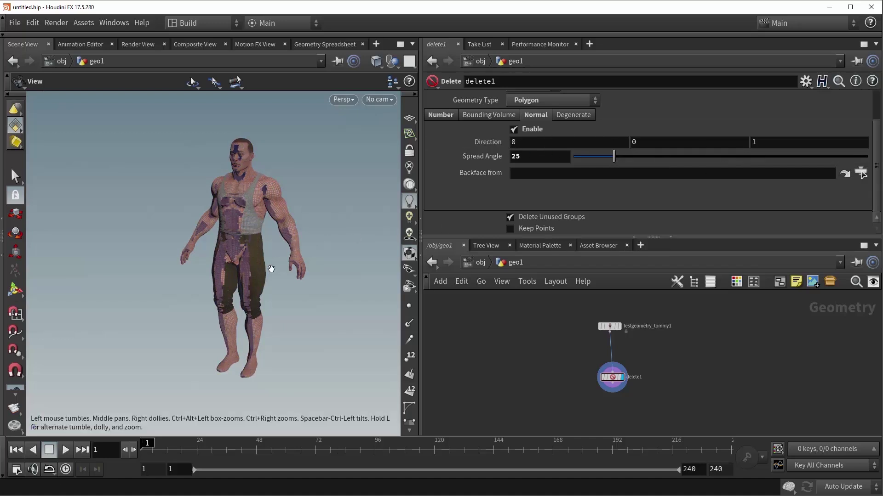
pyautogui.moveTo(245, 246); pyautogui.dragTo(159, 253)
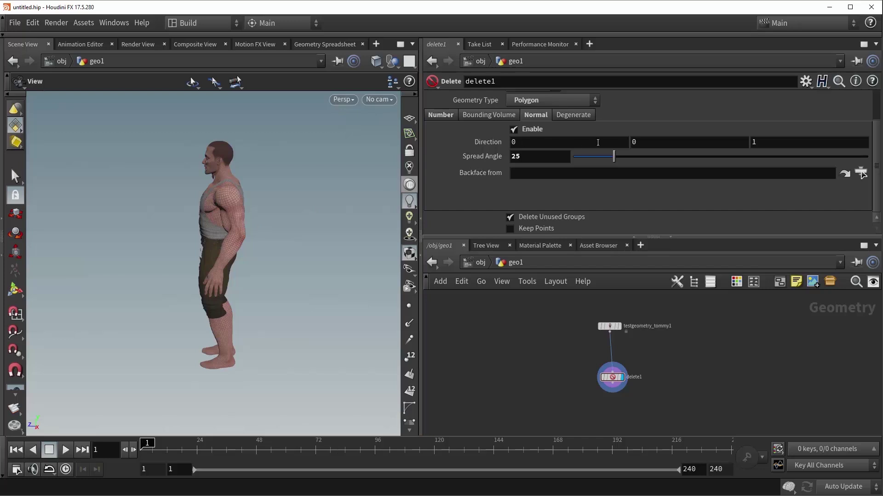
pyautogui.moveTo(225, 251); pyautogui.dragTo(286, 249, button='right')
pyautogui.moveTo(286, 249)
pyautogui.mouseDown()
pyautogui.moveTo(290, 233)
pyautogui.moveTo(297, 241)
pyautogui.mouseUp()
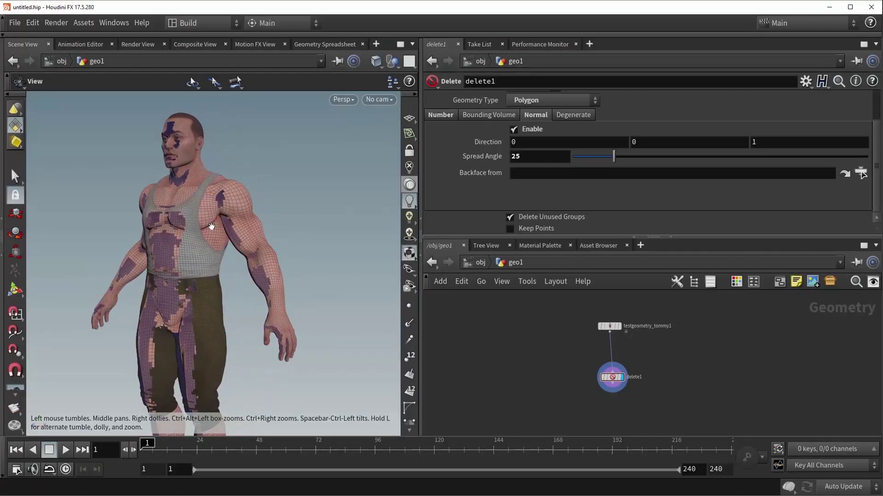
pyautogui.moveTo(192, 216); pyautogui.dragTo(168, 229)
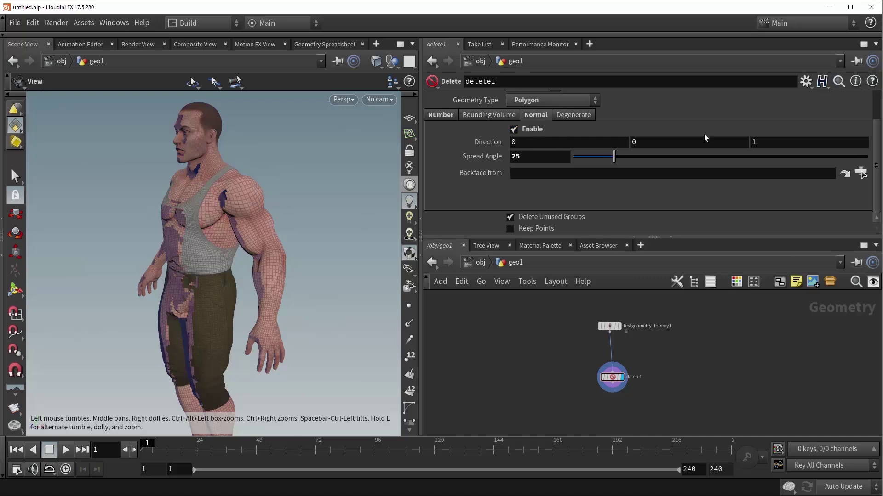
pyautogui.moveTo(238, 229); pyautogui.dragTo(205, 235)
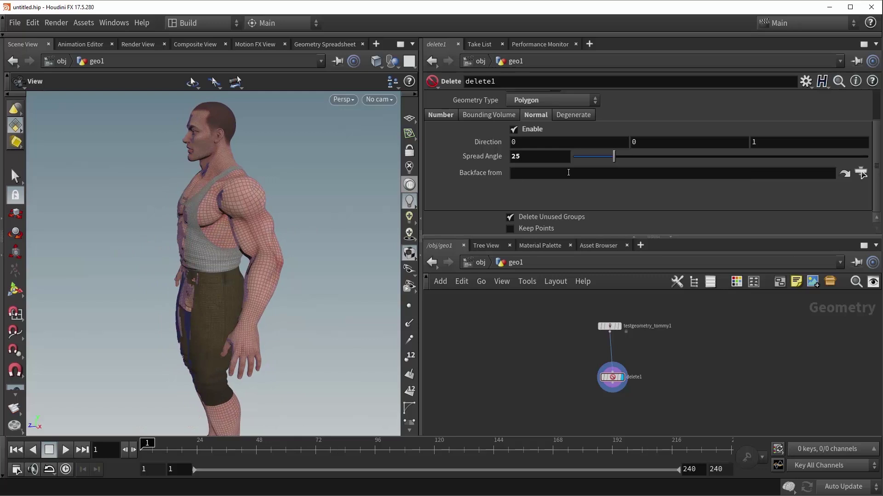
# Raise delete1's spread angle from 25 to 86.3 to strip more Z-facing mesh.
pyautogui.moveTo(615, 156); pyautogui.dragTo(714, 155)
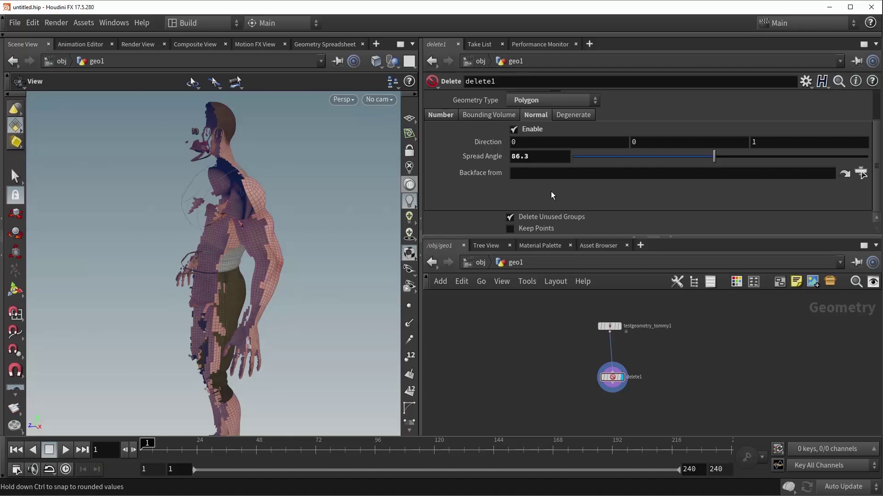
# Create a new camera cam1 from the viewport camera menu and return inside geo1.
pyautogui.click(373, 101)
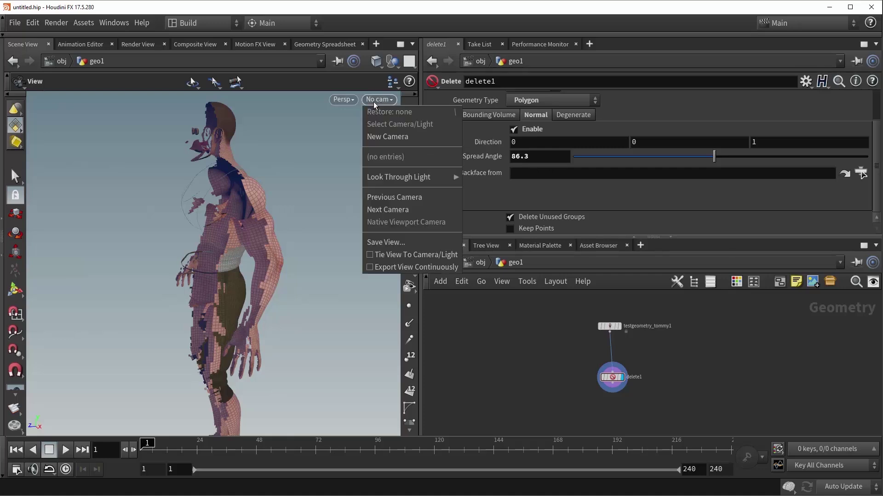
pyautogui.click(376, 136)
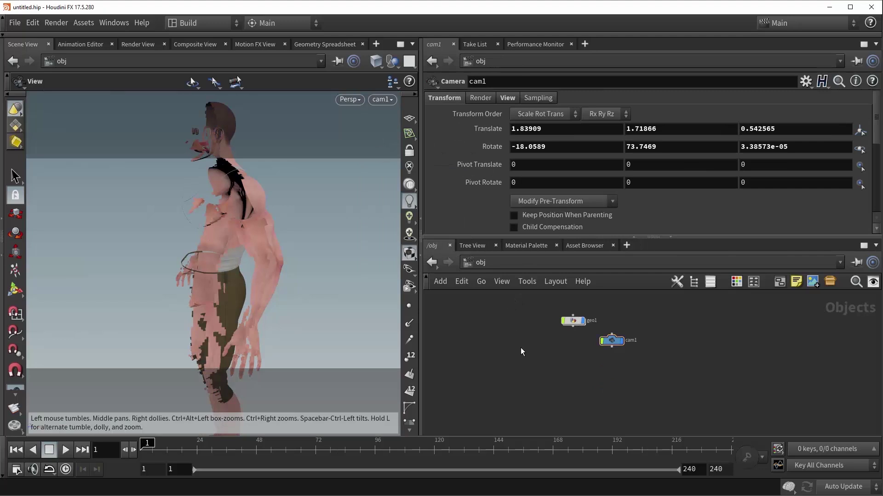
pyautogui.doubleClick(572, 321)
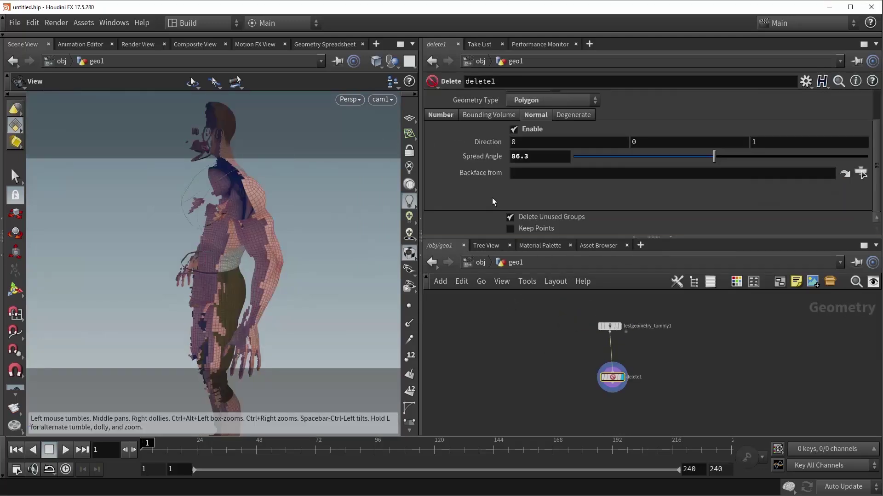
# Set delete1's Backface from to /obj/cam1 and orbit to check the removed back-facing polygons.
pyautogui.click(860, 173)
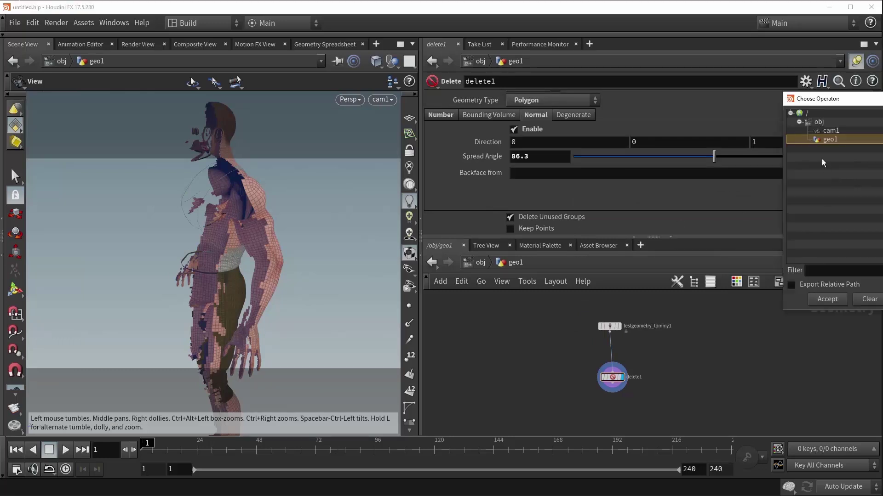
pyautogui.click(832, 131)
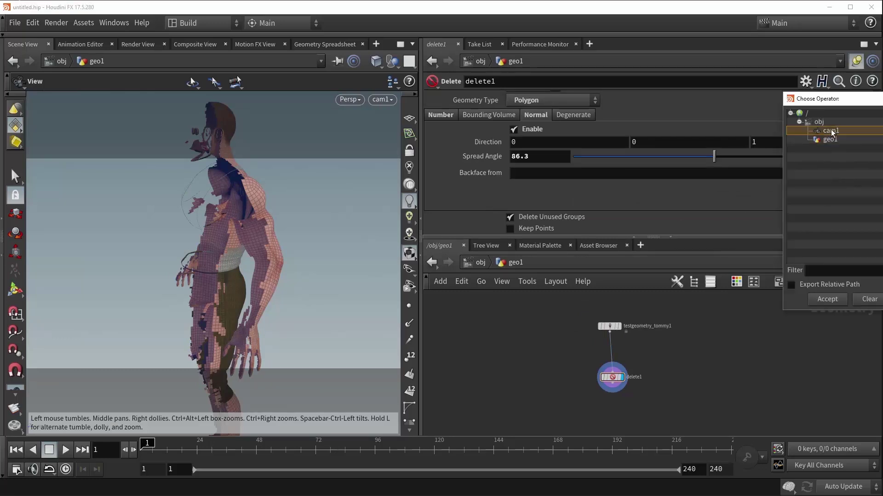
pyautogui.click(825, 300)
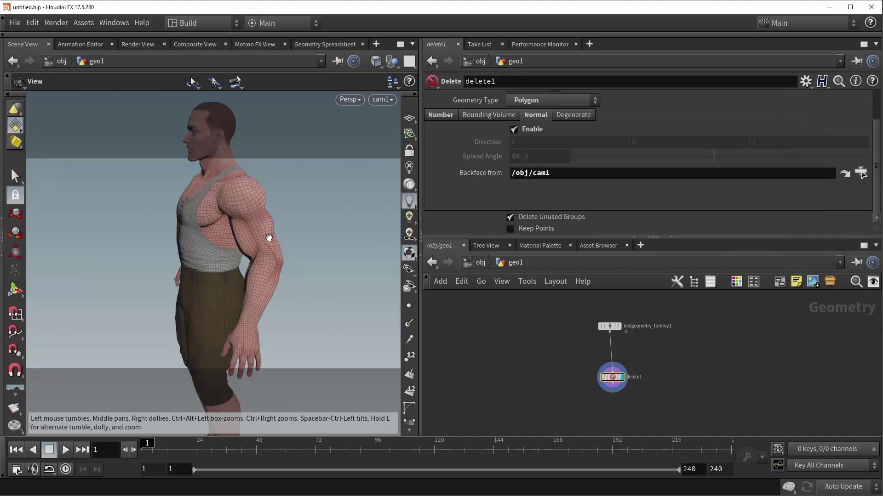
pyautogui.moveTo(188, 229); pyautogui.dragTo(244, 233)
pyautogui.moveTo(183, 235); pyautogui.dragTo(83, 204)
pyautogui.moveTo(141, 207); pyautogui.dragTo(293, 206)
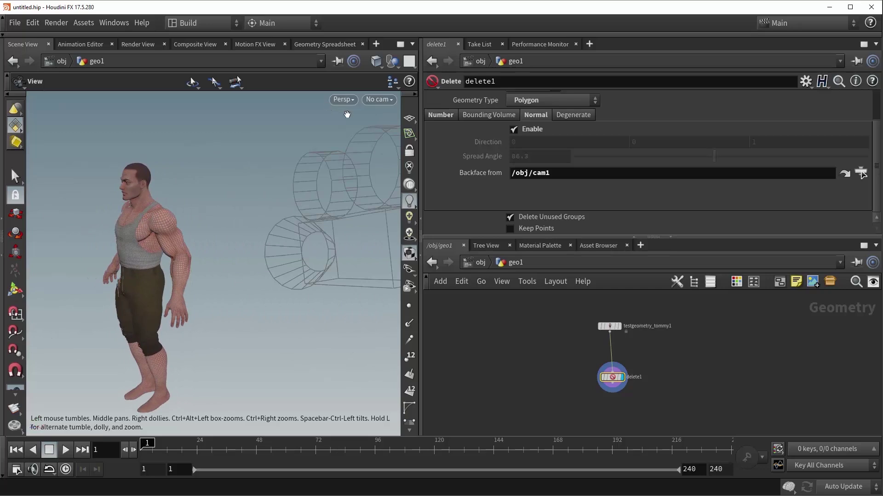
# Switch delete1 from normal-based to degenerate deletion and dolly in on the head and torso.
pyautogui.click(514, 130)
pyautogui.click(573, 115)
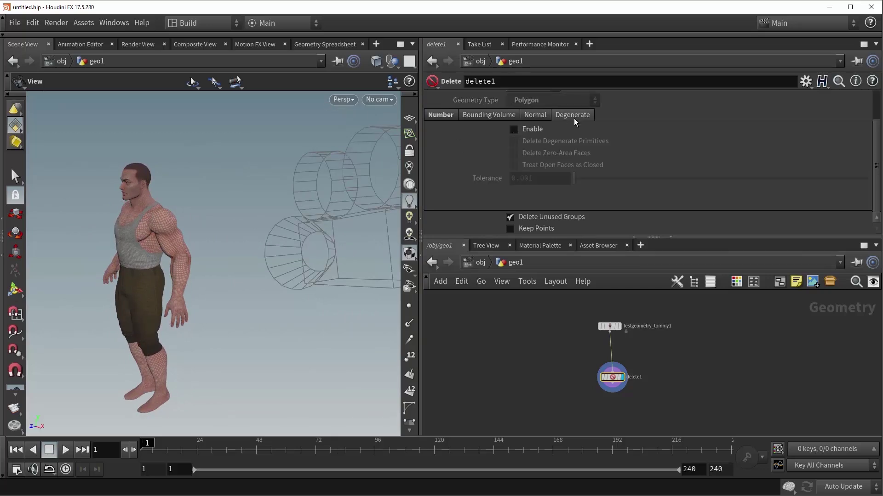
pyautogui.click(524, 130)
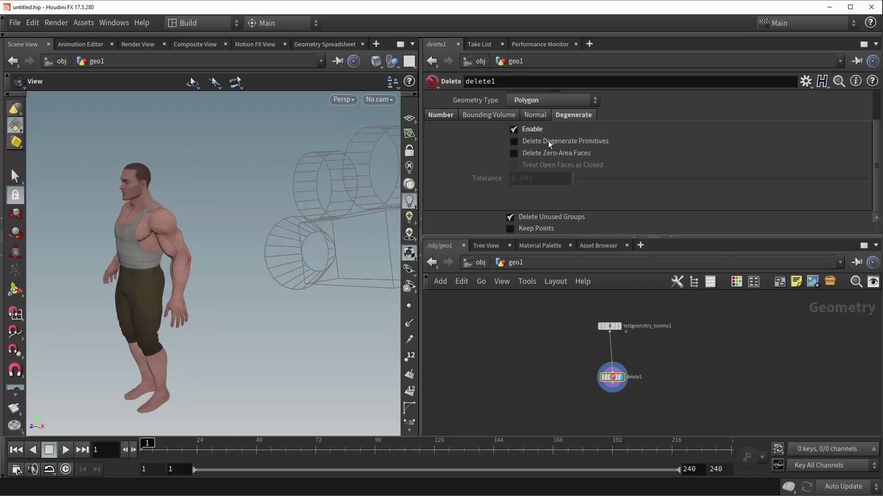
pyautogui.moveTo(206, 230); pyautogui.dragTo(262, 222)
pyautogui.scroll(5, 253, 228)
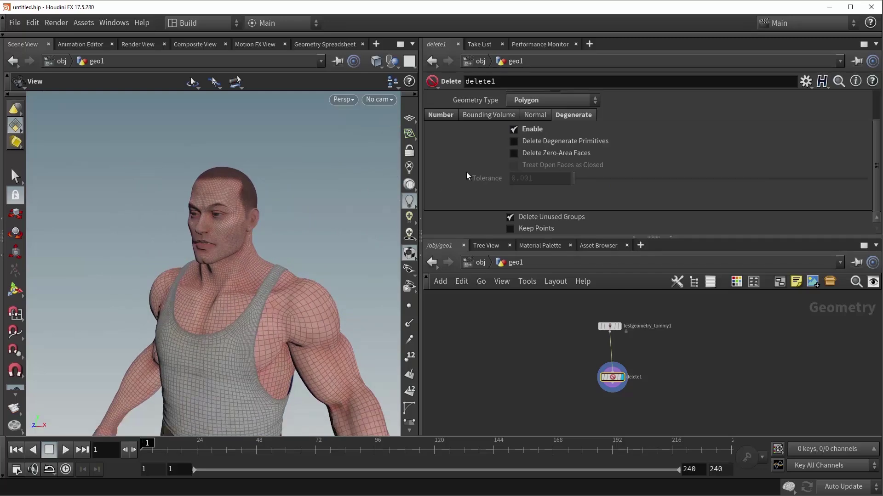
pyautogui.moveTo(229, 242); pyautogui.dragTo(228, 241)
pyautogui.scroll(3, 228, 240)
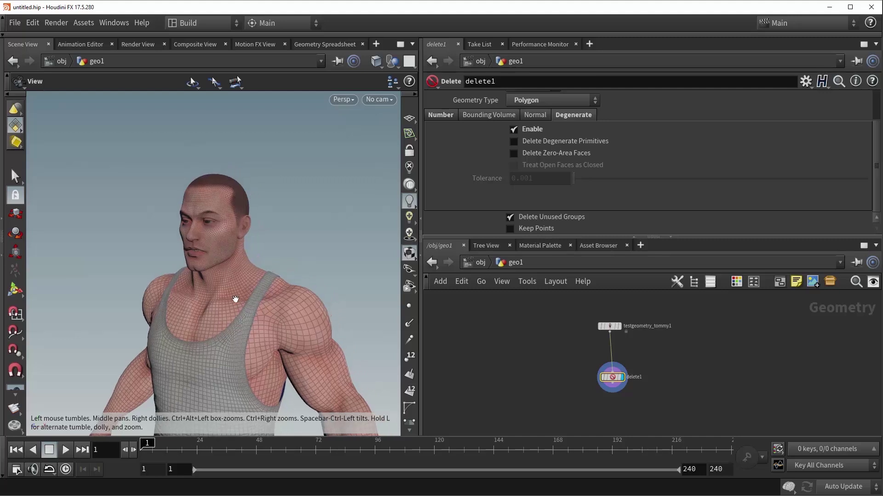
pyautogui.scroll(3, 257, 321)
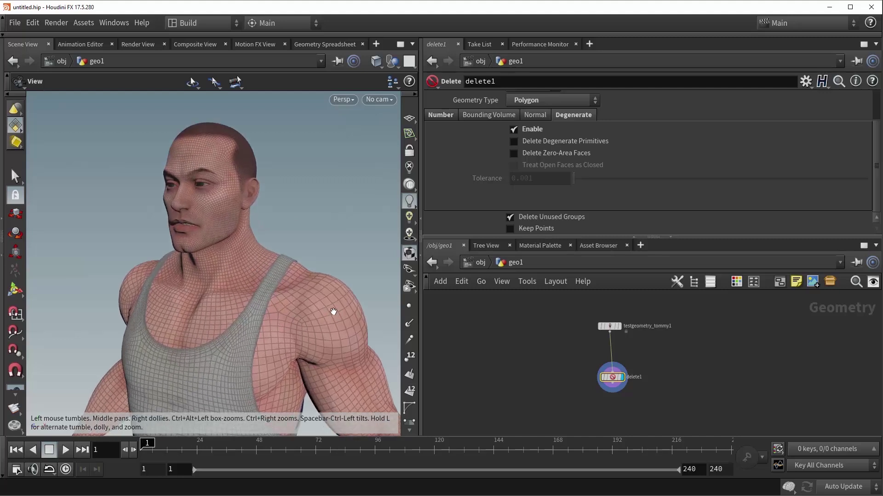
# Toggle Delete Degenerate Primitives on and off while inspecting the character's face.
pyautogui.click(515, 141)
pyautogui.scroll(2, 258, 194)
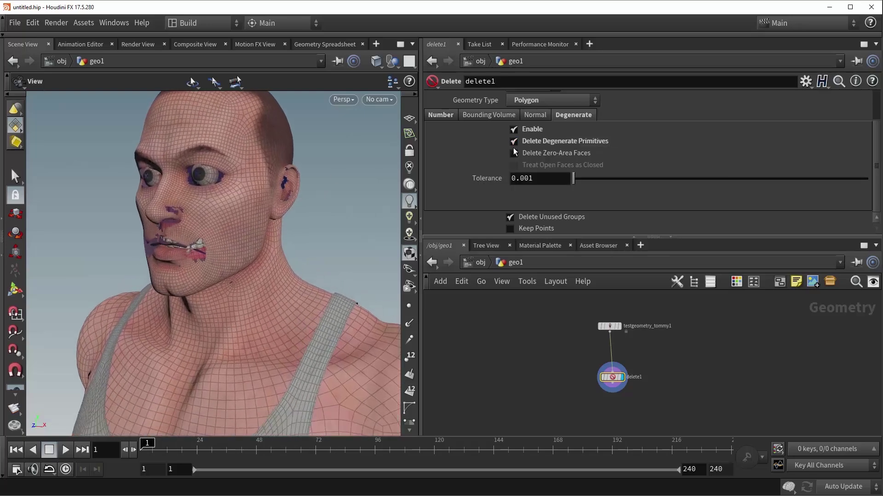
pyautogui.click(515, 140)
pyautogui.scroll(2, 310, 170)
pyautogui.scroll(3, 198, 188)
pyautogui.moveTo(198, 188)
pyautogui.mouseDown()
pyautogui.moveTo(242, 187)
pyautogui.moveTo(198, 191)
pyautogui.mouseUp()
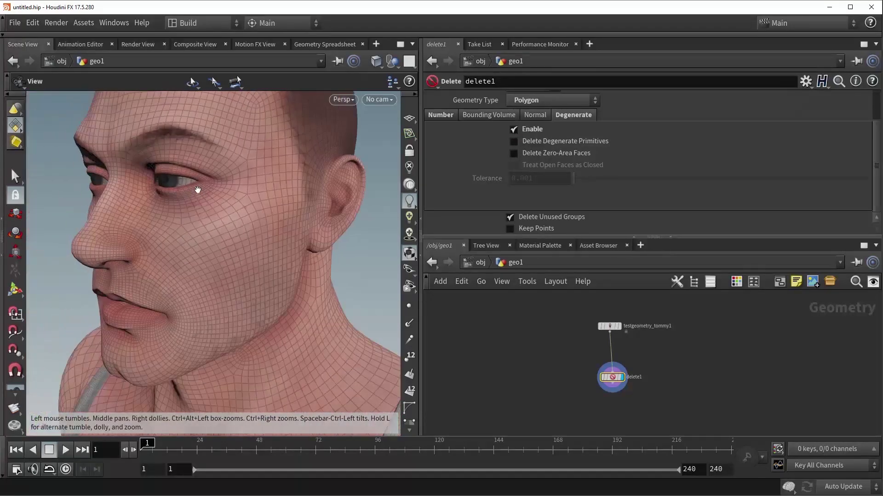
pyautogui.click(515, 142)
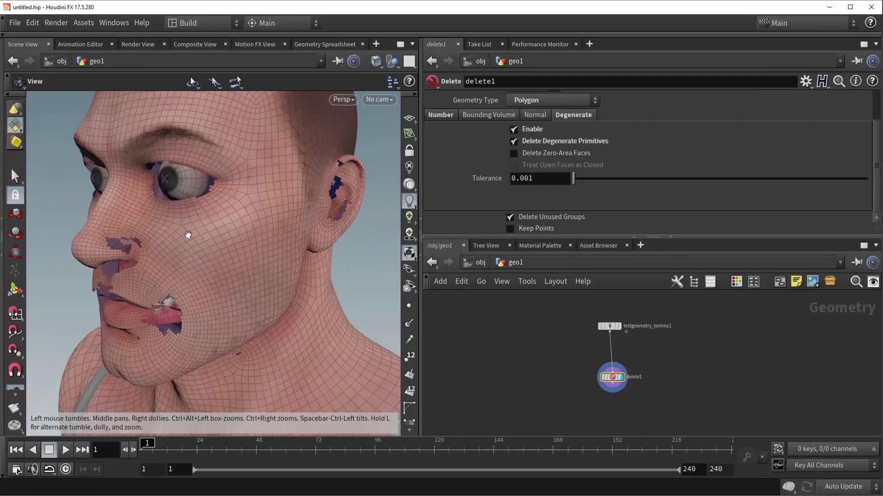
pyautogui.scroll(-3, 188, 235)
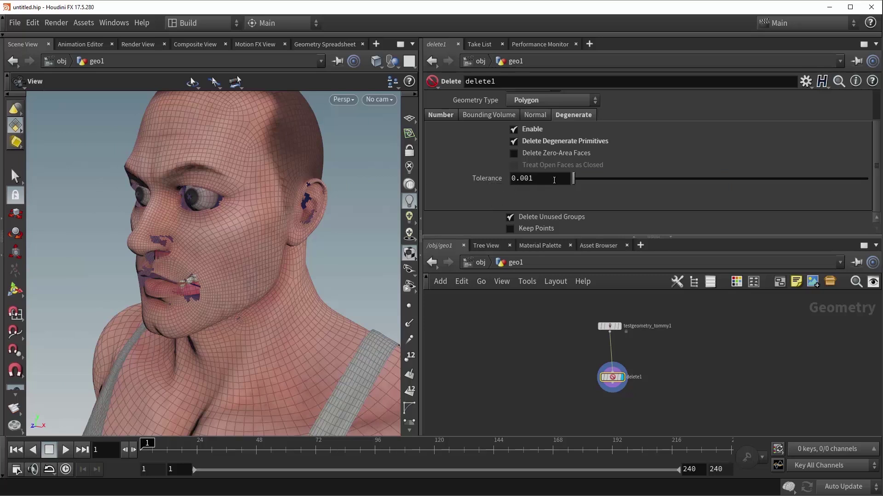
# Test tolerance values on the value ladder, leaving 0.0025, and uncheck Delete Degenerate Primitives.
pyautogui.moveTo(554, 176); pyautogui.dragTo(505, 249, button='middle')
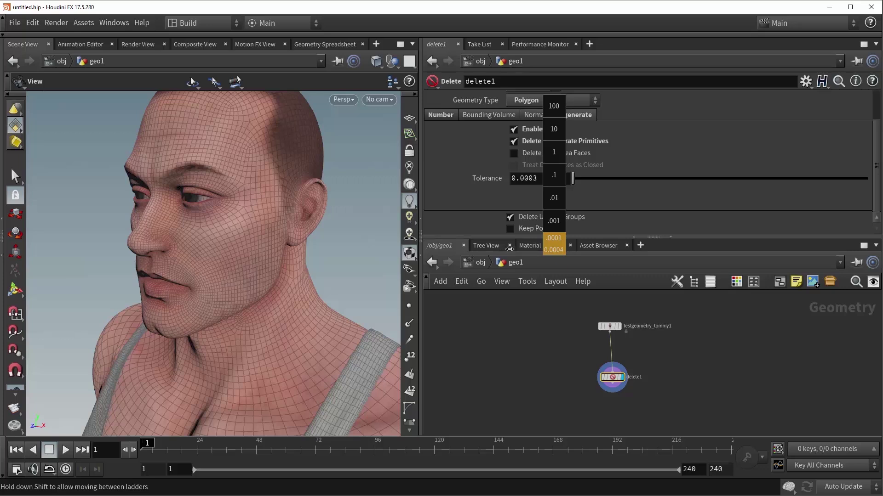
pyautogui.moveTo(513, 248); pyautogui.dragTo(517, 249, button='middle')
pyautogui.moveTo(521, 248); pyautogui.dragTo(643, 248, button='middle')
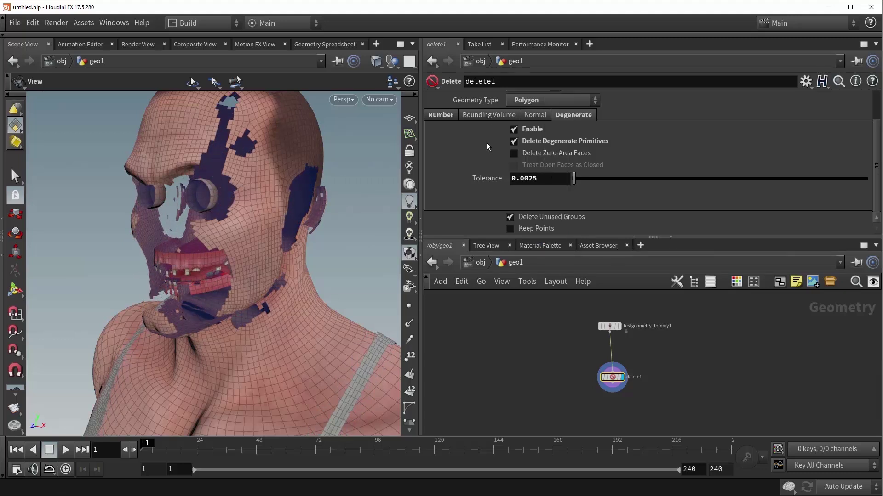
pyautogui.click(517, 142)
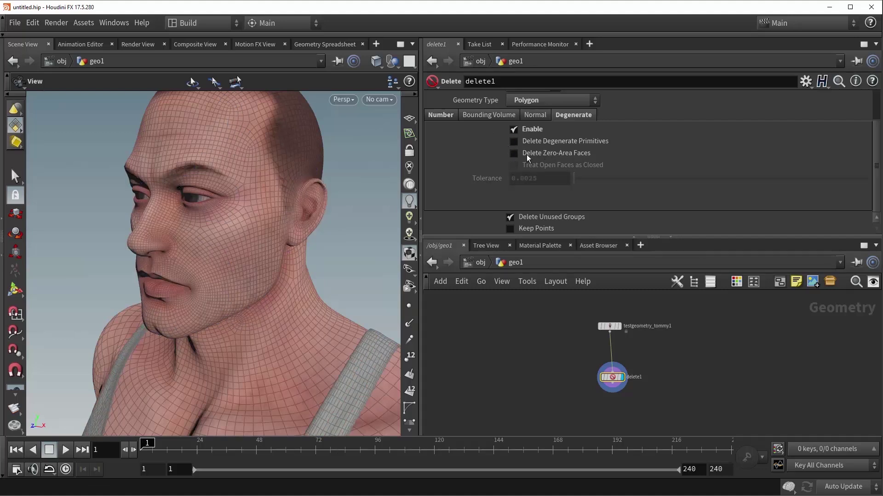
# Turn on Delete Zero-Area Faces at tolerance 0.0025 and confirm the character mesh stays intact.
pyautogui.moveTo(540, 154)
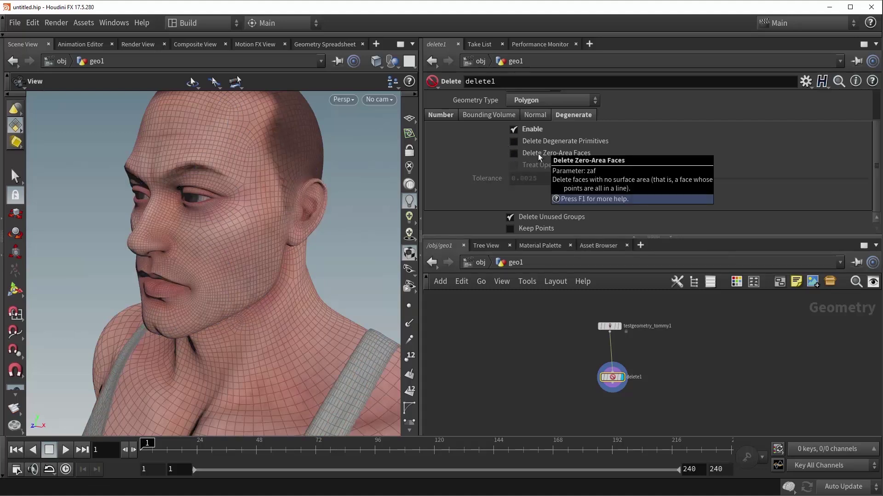
pyautogui.moveTo(305, 158); pyautogui.dragTo(239, 194)
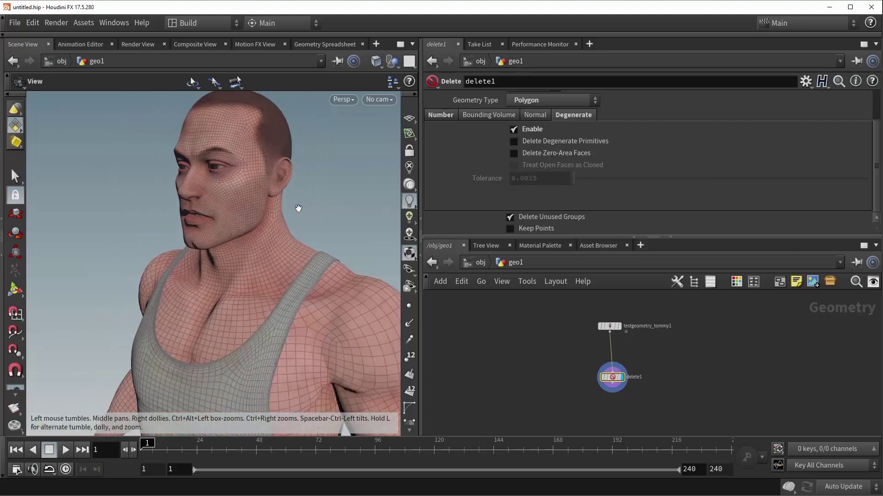
pyautogui.moveTo(265, 178); pyautogui.dragTo(232, 227, button='middle')
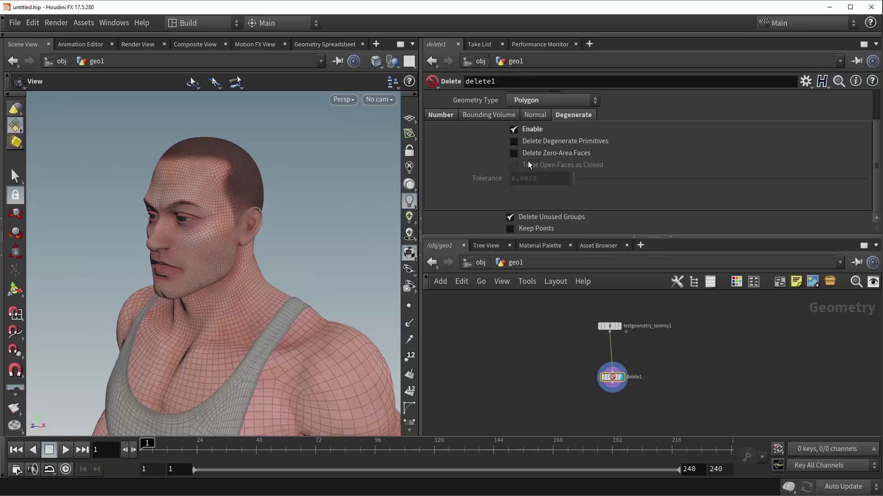
pyautogui.click(514, 155)
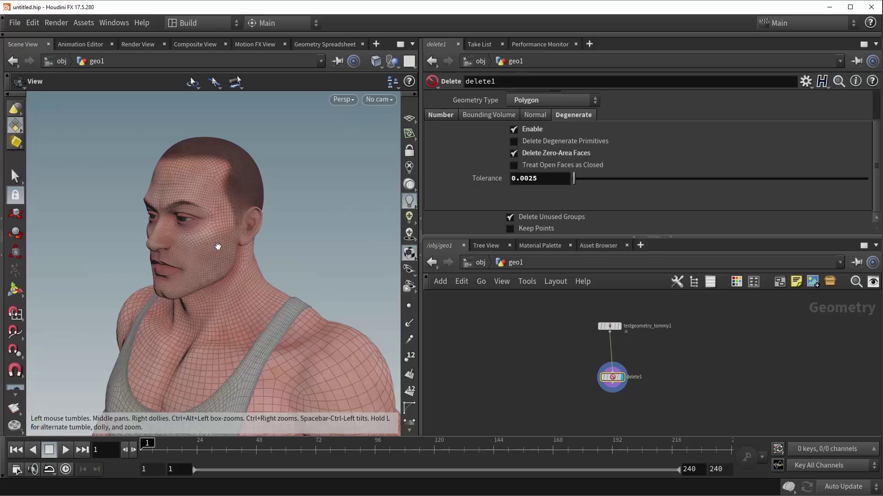
pyautogui.scroll(6, 230, 276)
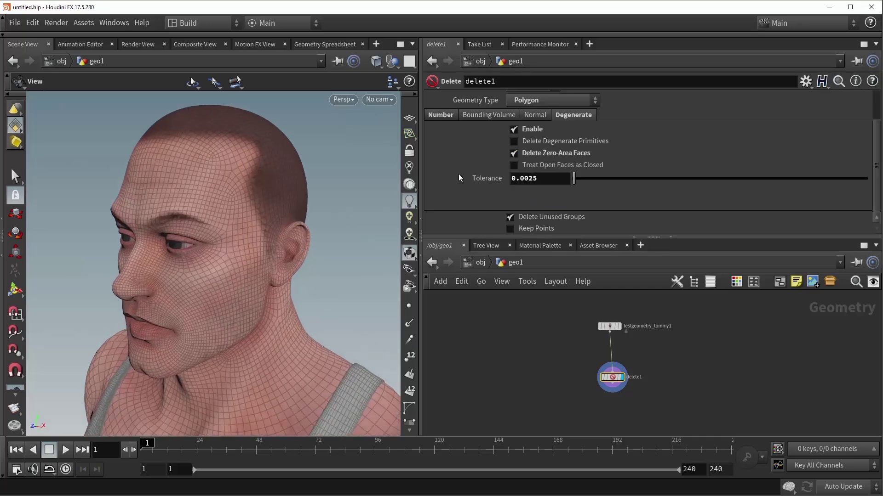
pyautogui.scroll(-8, 229, 275)
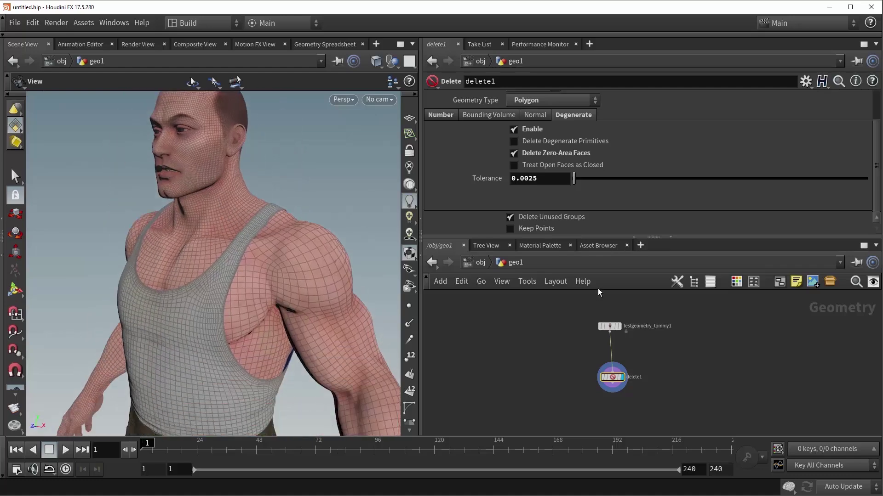
pyautogui.moveTo(704, 332); pyautogui.dragTo(683, 346, button='middle')
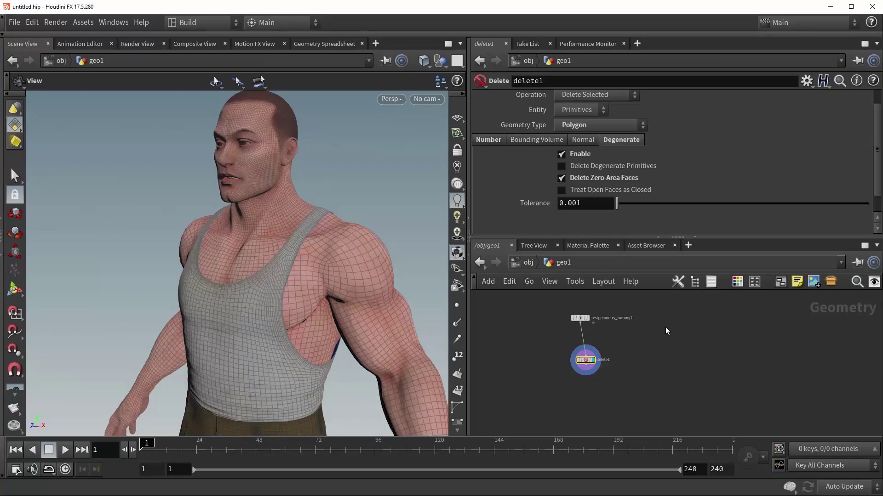
# Add a Circle node, circle1, to the network and make it the displayed node.
pyautogui.press('Tab')
pyautogui.write('circle')
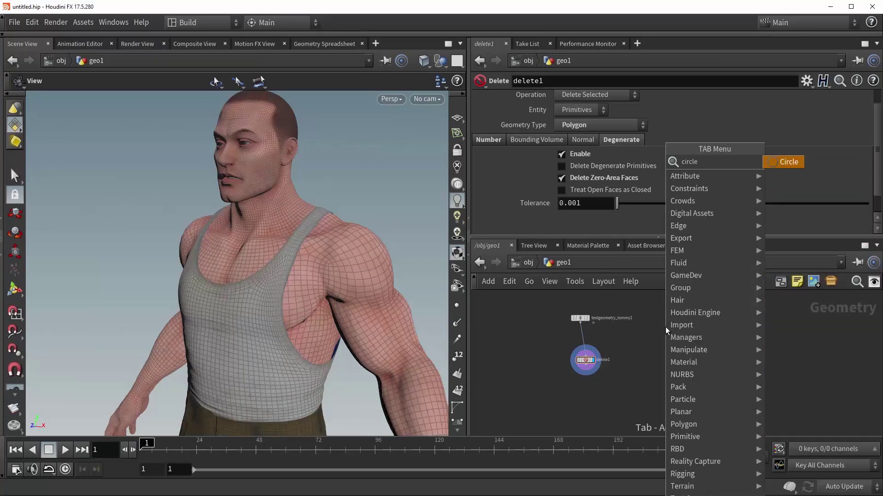
pyautogui.press('Return')
pyautogui.click(666, 327)
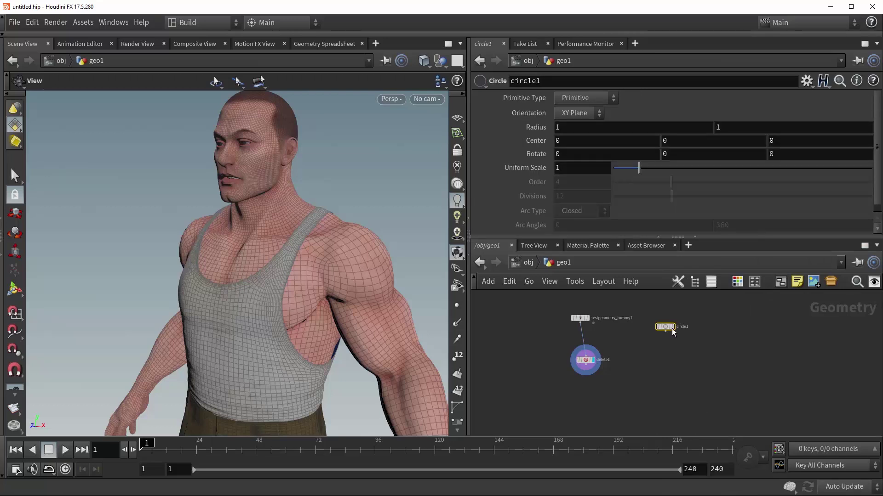
pyautogui.click(682, 339)
pyautogui.moveTo(295, 361); pyautogui.dragTo(327, 266)
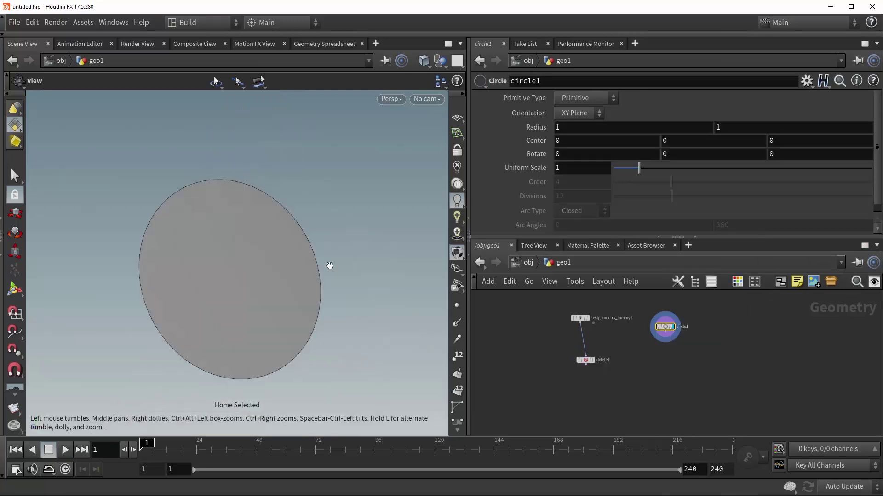
# Make circle1 a polygon with 4 divisions, an open arc and radius 0, then check its point counts.
pyautogui.click(595, 96)
pyautogui.click(590, 119)
pyautogui.click(570, 198)
pyautogui.write('4')
pyautogui.press('Return')
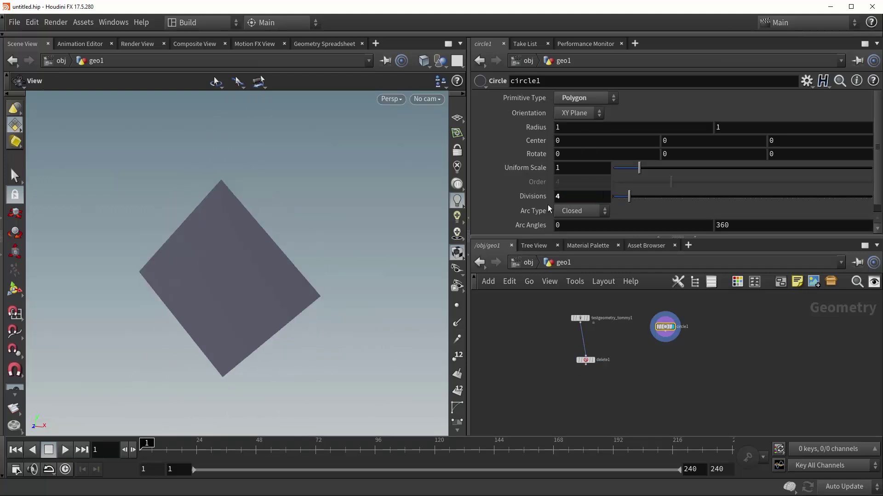
pyautogui.click(573, 211)
pyautogui.click(578, 236)
pyautogui.moveTo(302, 282)
pyautogui.mouseDown()
pyautogui.moveTo(290, 300)
pyautogui.moveTo(252, 276)
pyautogui.moveTo(319, 270)
pyautogui.moveTo(290, 294)
pyautogui.moveTo(297, 289)
pyautogui.mouseUp()
pyautogui.moveTo(551, 128); pyautogui.dragTo(465, 127, button='middle')
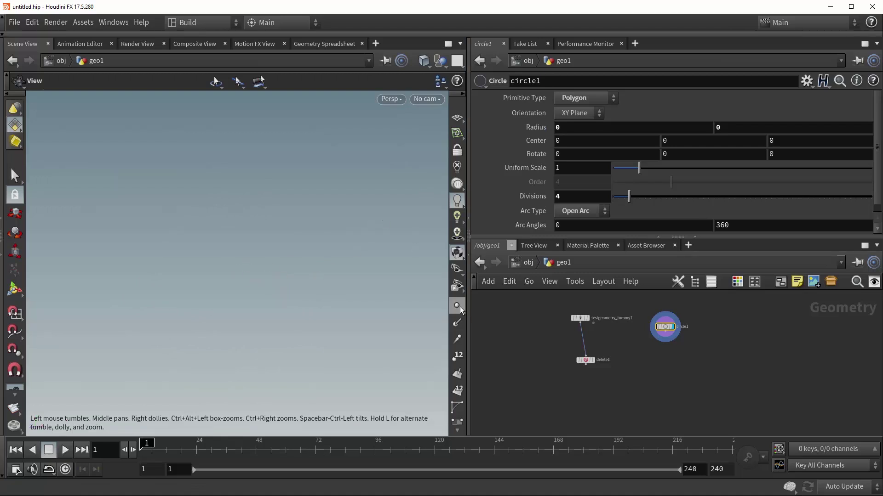
pyautogui.moveTo(277, 275); pyautogui.dragTo(247, 287, button='right')
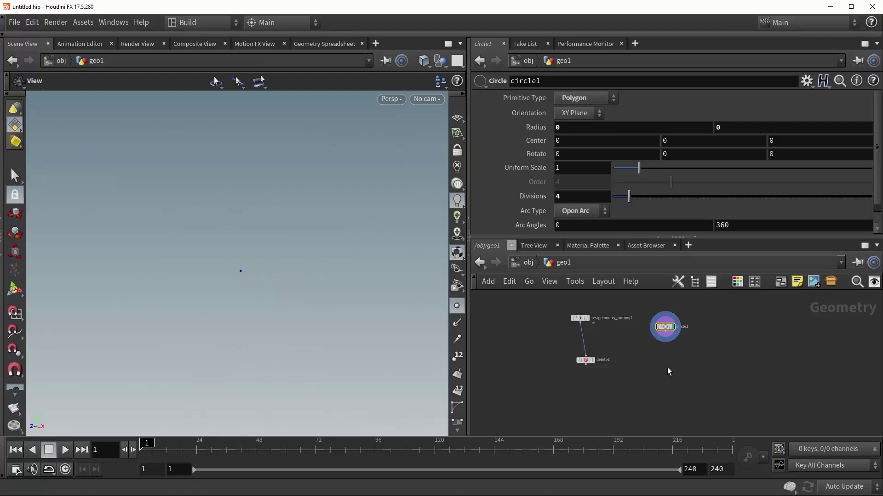
pyautogui.middleClick(666, 331)
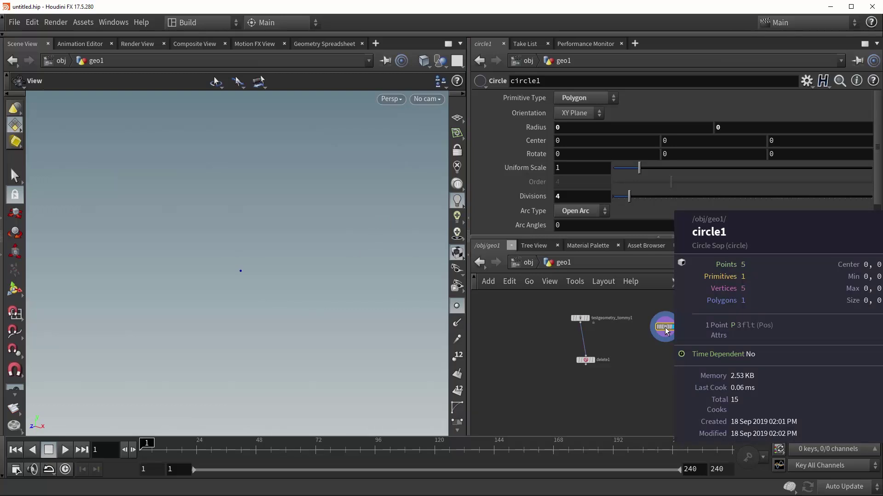
# Add a delete2 node wired below circle1 and disable its number-based deletion.
pyautogui.press('Tab')
pyautogui.press('Return')
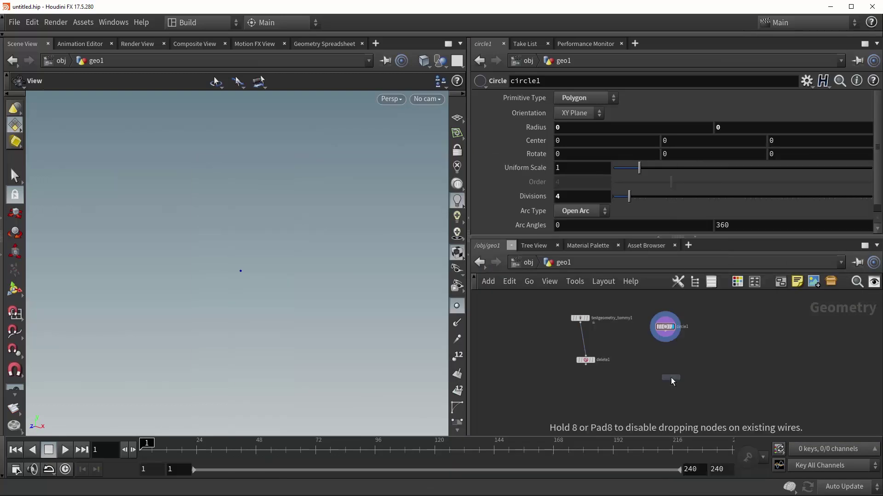
pyautogui.click(665, 356)
pyautogui.moveTo(665, 352); pyautogui.dragTo(666, 343)
pyautogui.click(665, 332)
pyautogui.click(562, 154)
pyautogui.click(619, 140)
# Enable delete2's degenerate deletion with Delete Zero-Area Faces and Treat Open Faces as Closed at 0.001 tolerance.
pyautogui.click(561, 154)
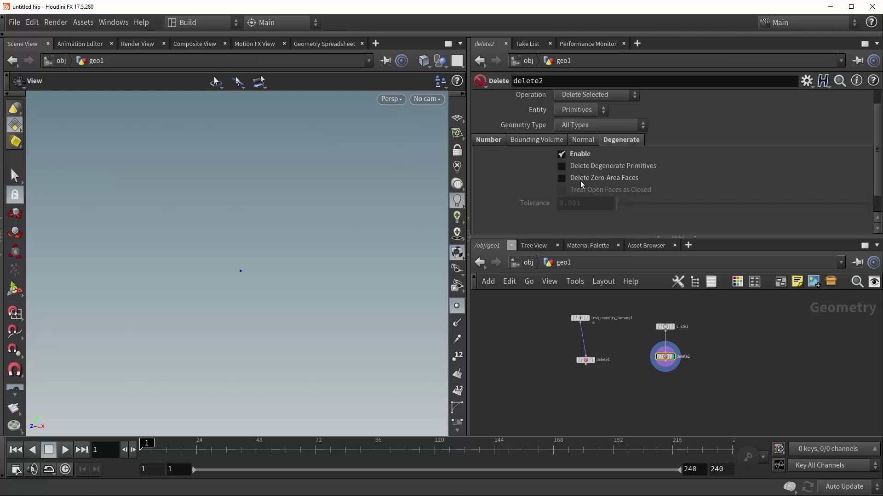
pyautogui.click(561, 179)
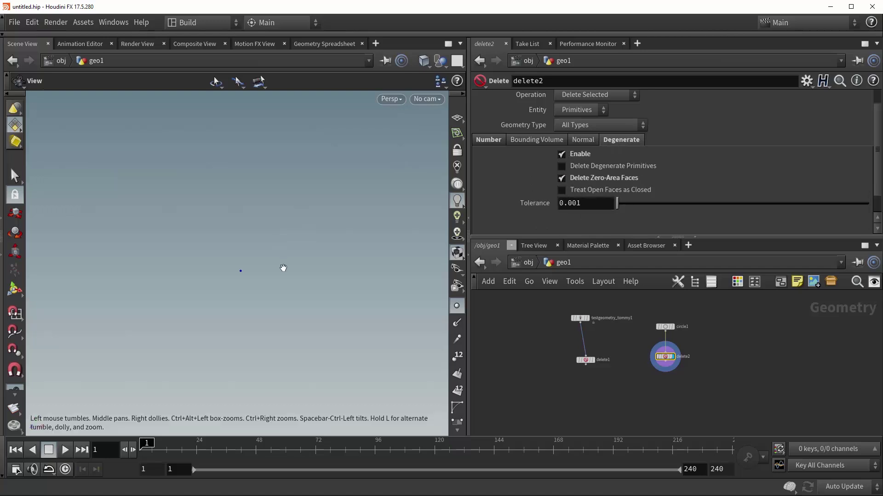
pyautogui.click(664, 327)
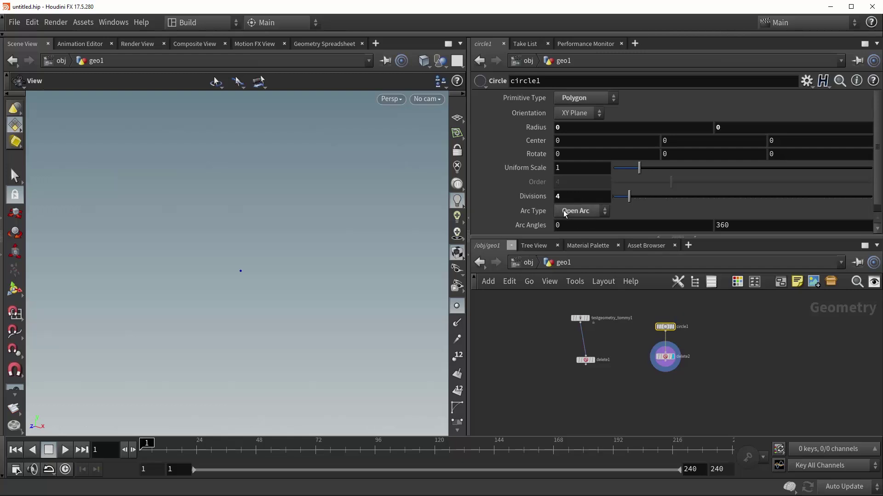
pyautogui.click(666, 356)
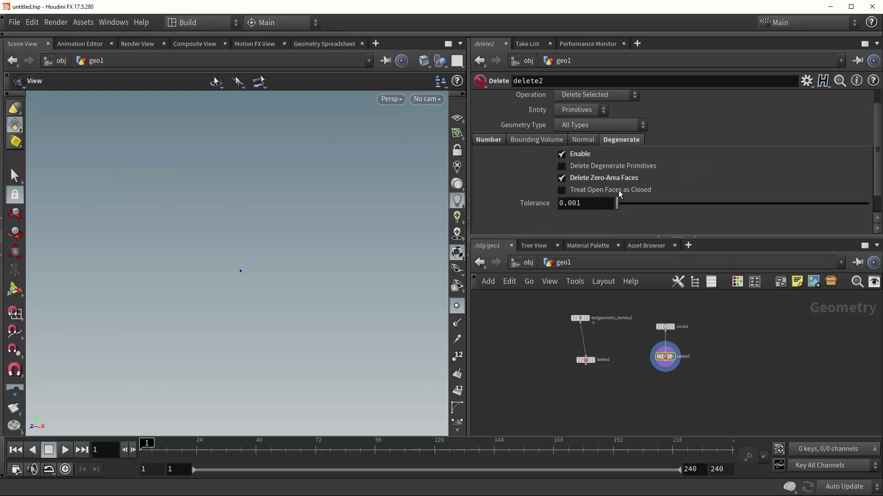
pyautogui.click(562, 190)
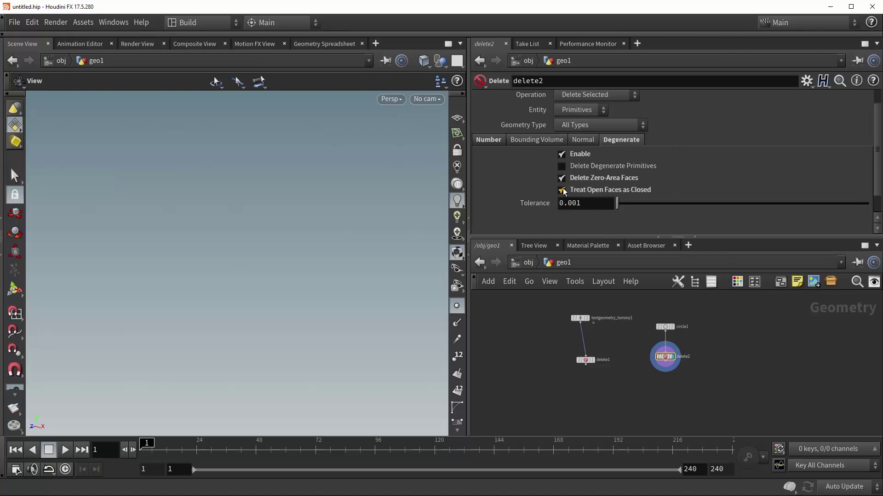